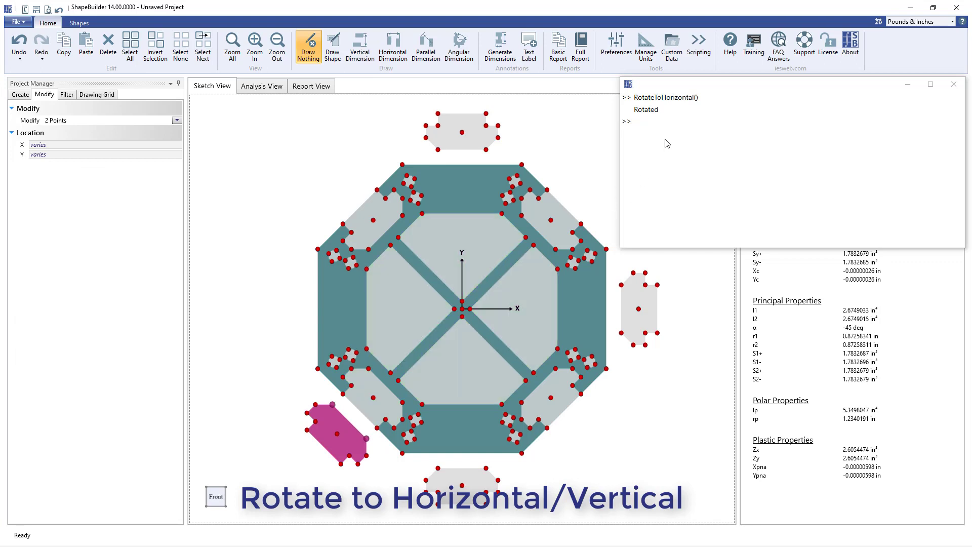
Run the script command RotateToVertical() on the two selected points of the lower-left loose shape and close the scripting console
{"action": "left_click", "coordinate": [710, 125]}
{"action": "type", "text": "RotateToVertical"}
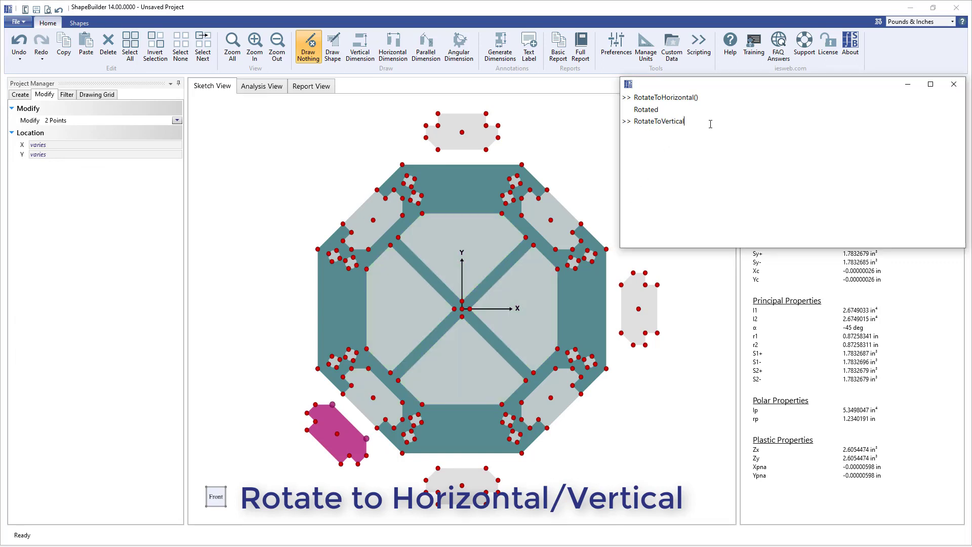
{"action": "type", "text": "()"}
{"action": "key", "text": "Return"}
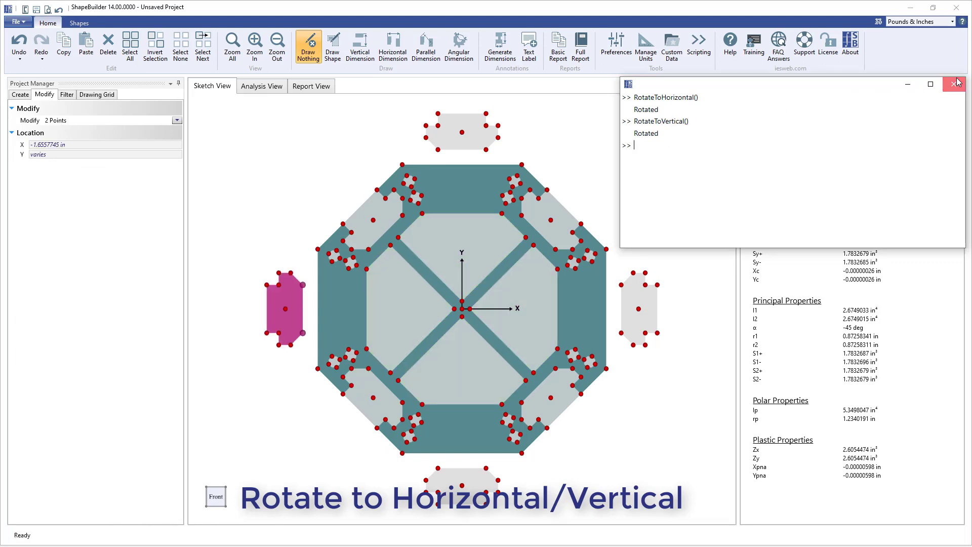
{"action": "left_click", "coordinate": [958, 82]}
Move the four loose hole shapes inward into the octagon: left one right, top one down, right one left, bottom one up
{"action": "left_click", "coordinate": [80, 23]}
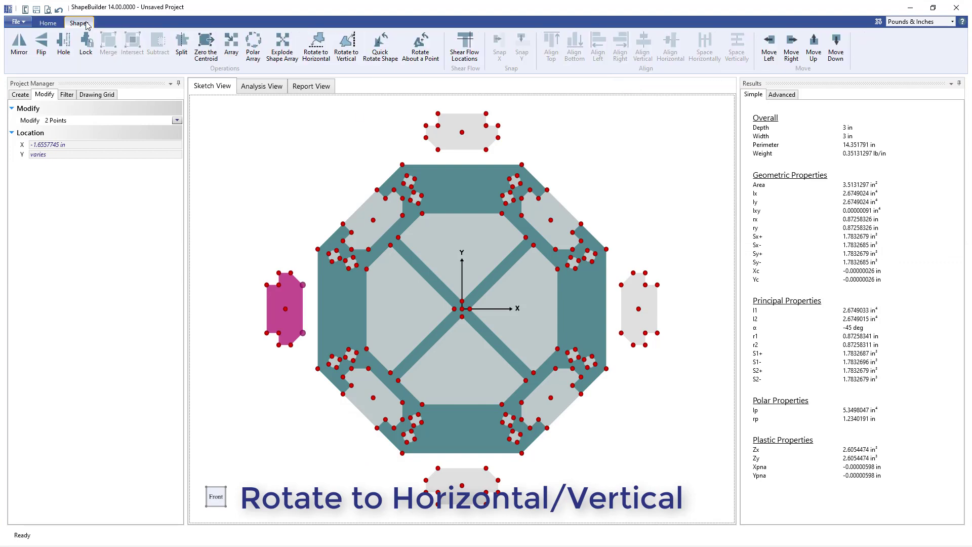
{"action": "left_click", "coordinate": [789, 57]}
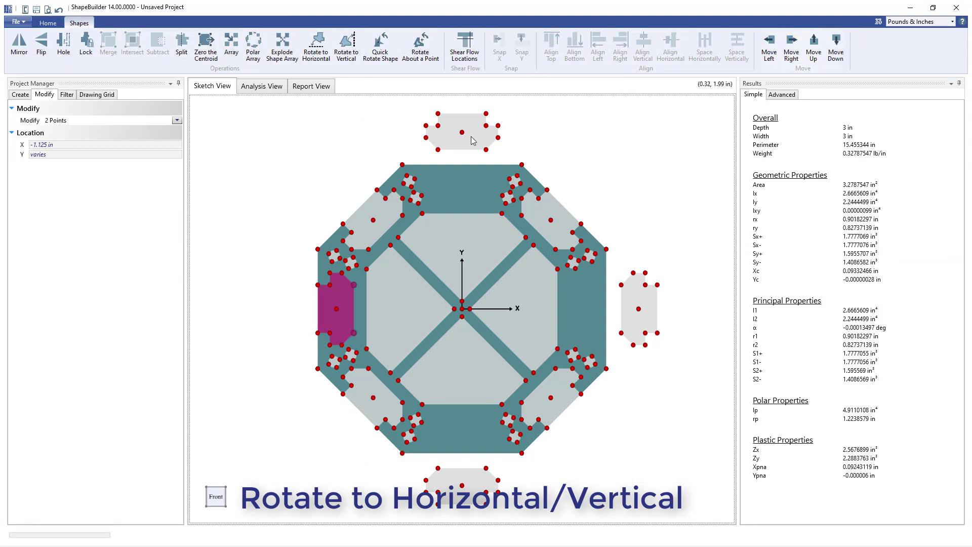
{"action": "left_click", "coordinate": [472, 138]}
{"action": "left_click", "coordinate": [832, 50]}
{"action": "left_click", "coordinate": [639, 309]}
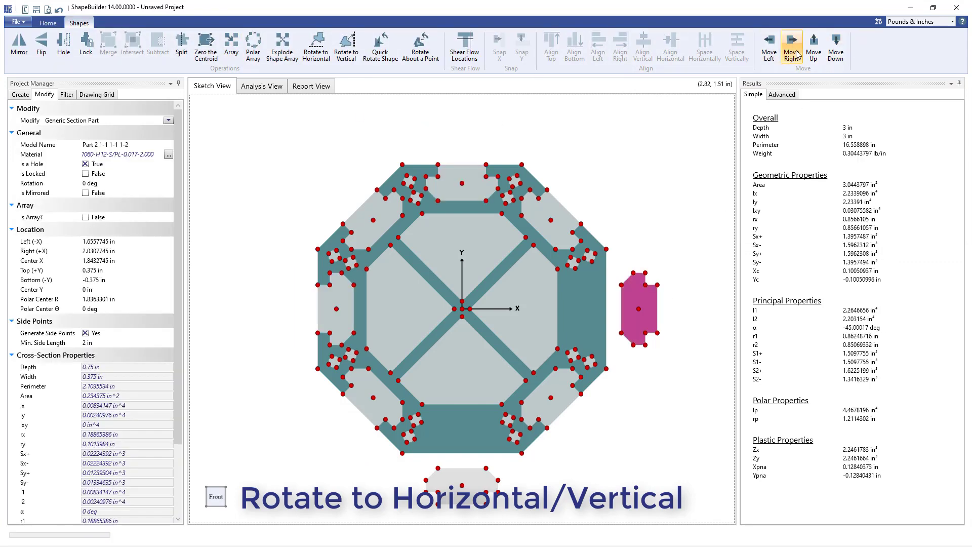
{"action": "left_click", "coordinate": [768, 52]}
{"action": "left_click", "coordinate": [462, 483]}
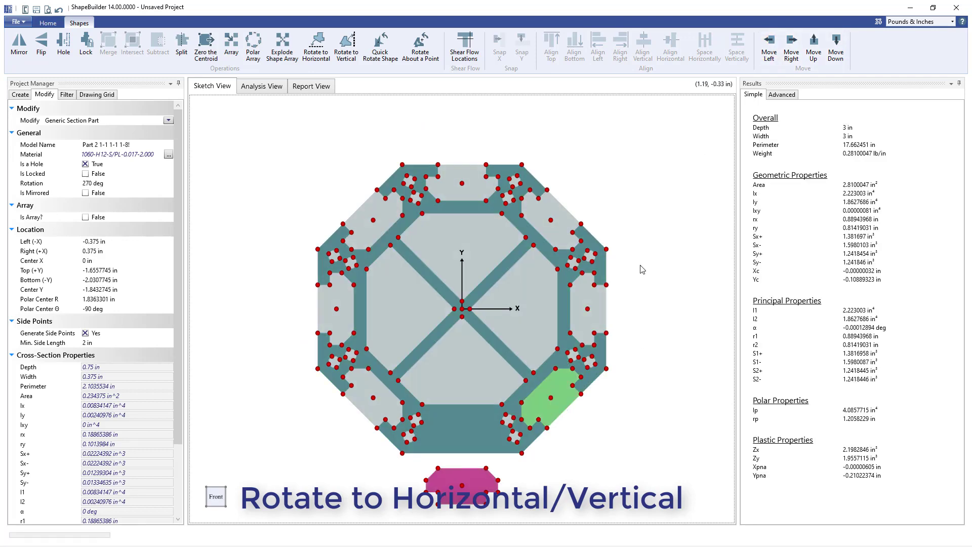
{"action": "left_click", "coordinate": [811, 55]}
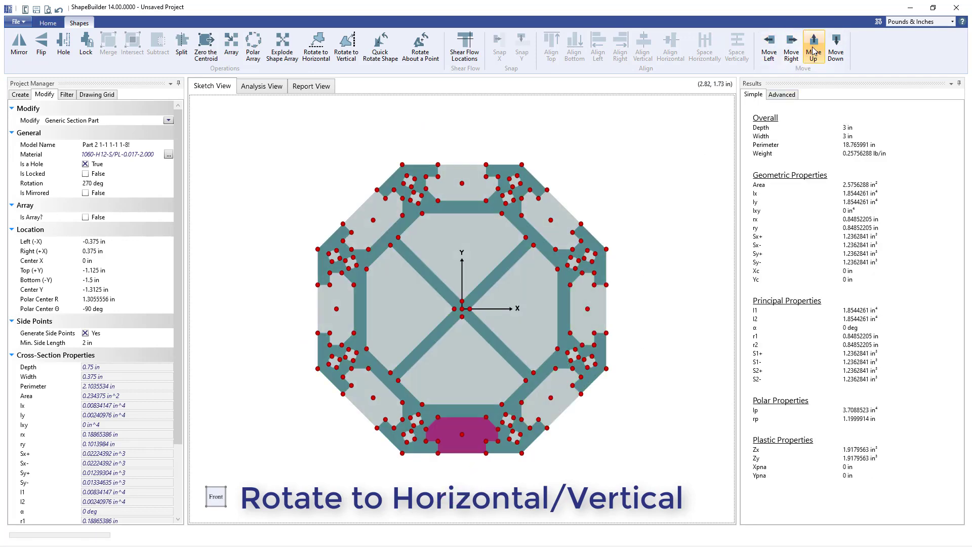
Add an angular dimension through the top hole's center point, the origin and the outer corner point of the upper-right diagonal hole
{"action": "left_click", "coordinate": [562, 146]}
{"action": "left_click", "coordinate": [462, 184]}
{"action": "left_click", "coordinate": [462, 308], "text": "ctrl"}
{"action": "left_click", "coordinate": [581, 224], "text": "ctrl"}
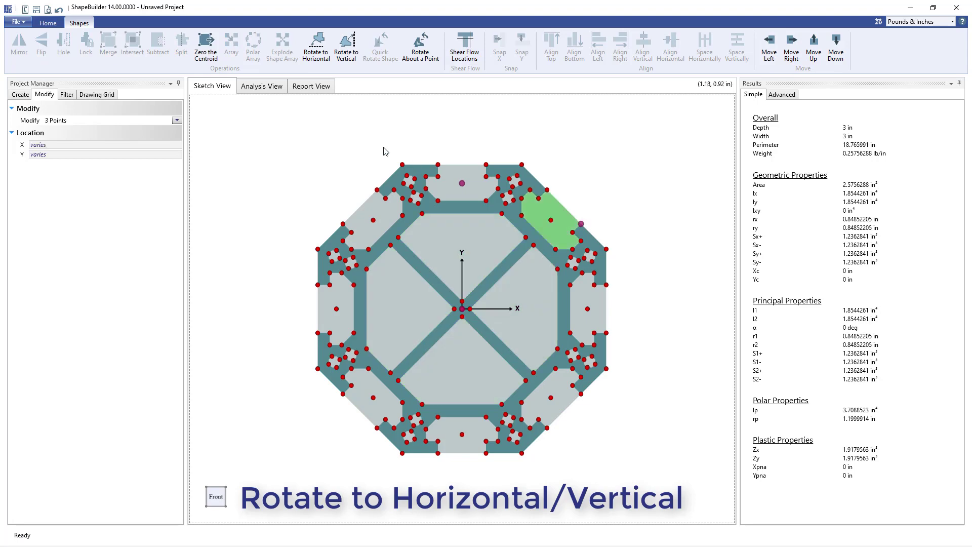
{"action": "left_click", "coordinate": [53, 25]}
{"action": "left_click", "coordinate": [459, 46]}
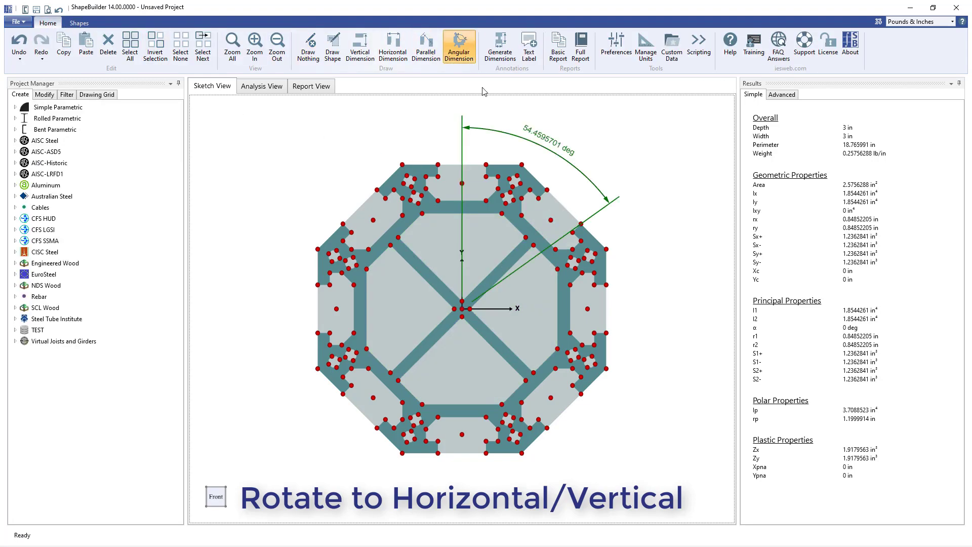
{"action": "left_click", "coordinate": [570, 151]}
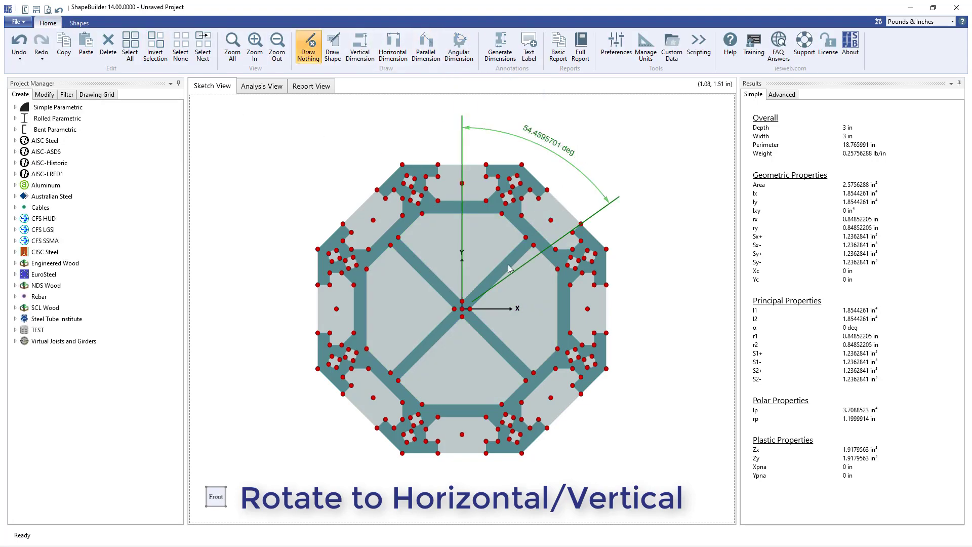
Rotate the section to horizontal using the origin and the outer corner point of the upper-right diagonal hole
{"action": "left_click", "coordinate": [462, 309]}
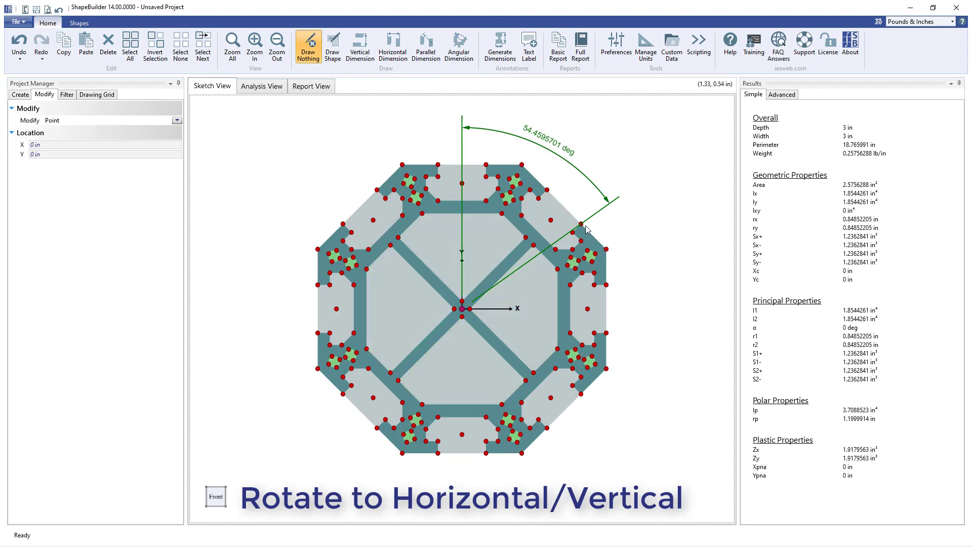
{"action": "left_click", "coordinate": [581, 224], "text": "ctrl"}
{"action": "left_click", "coordinate": [80, 23]}
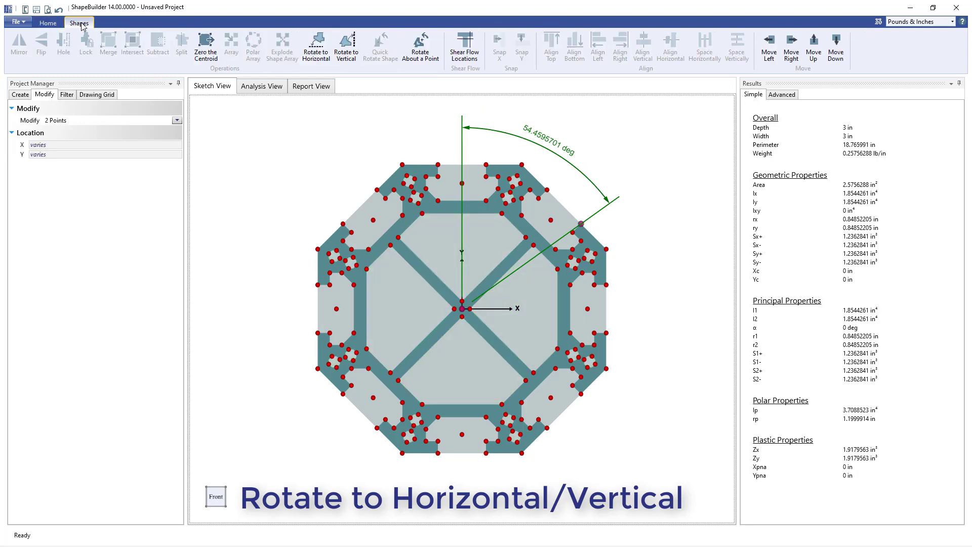
{"action": "left_click", "coordinate": [313, 50]}
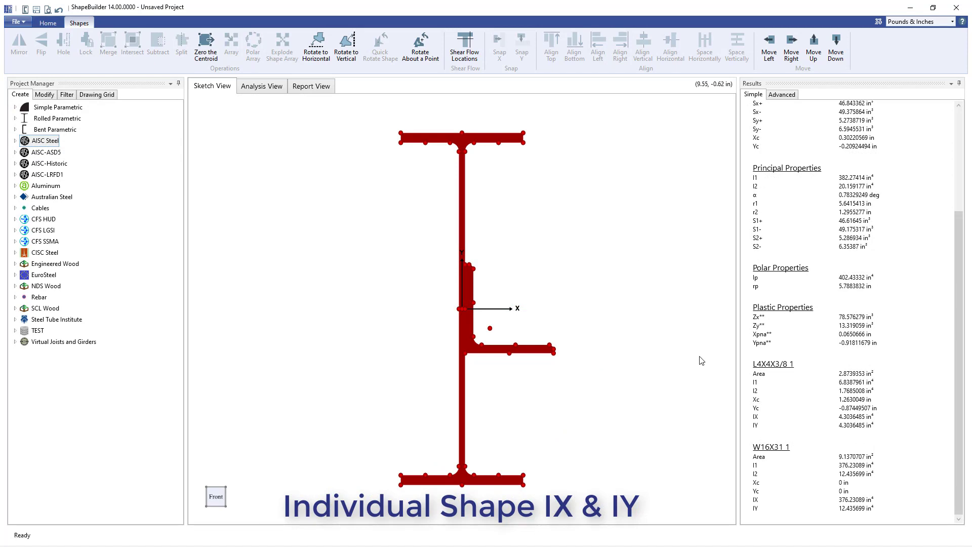
Quick-rotate the L4X4X3/8 angle to -45 degrees and move it so its upper leg tip meets the W16X31 web's left face
{"action": "mouse_move", "coordinate": [775, 416]}
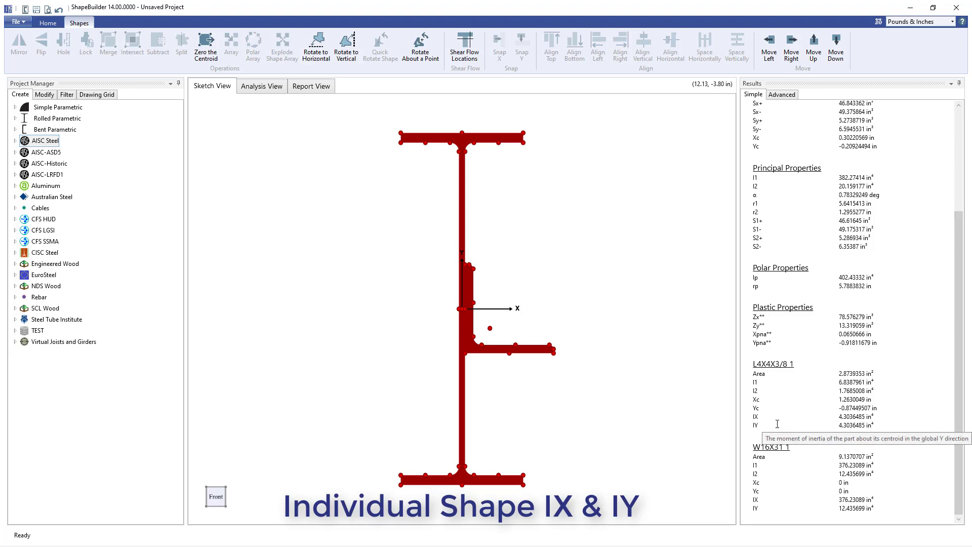
{"action": "left_click", "coordinate": [538, 351]}
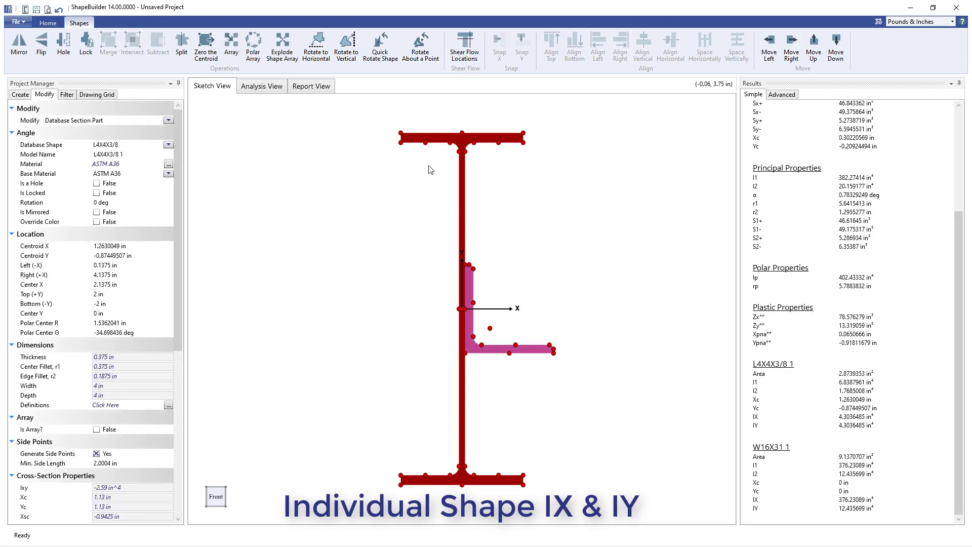
{"action": "left_click", "coordinate": [381, 46]}
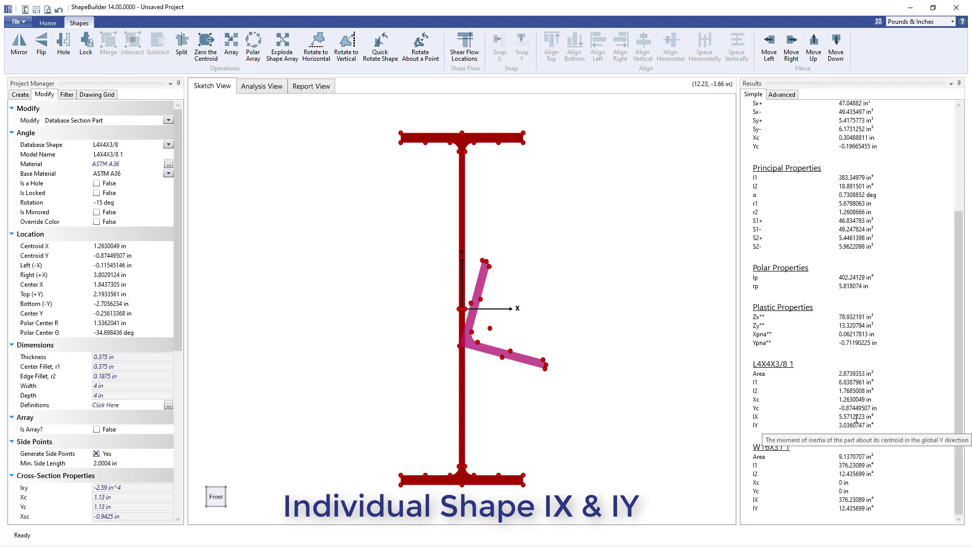
{"action": "left_click", "coordinate": [380, 47]}
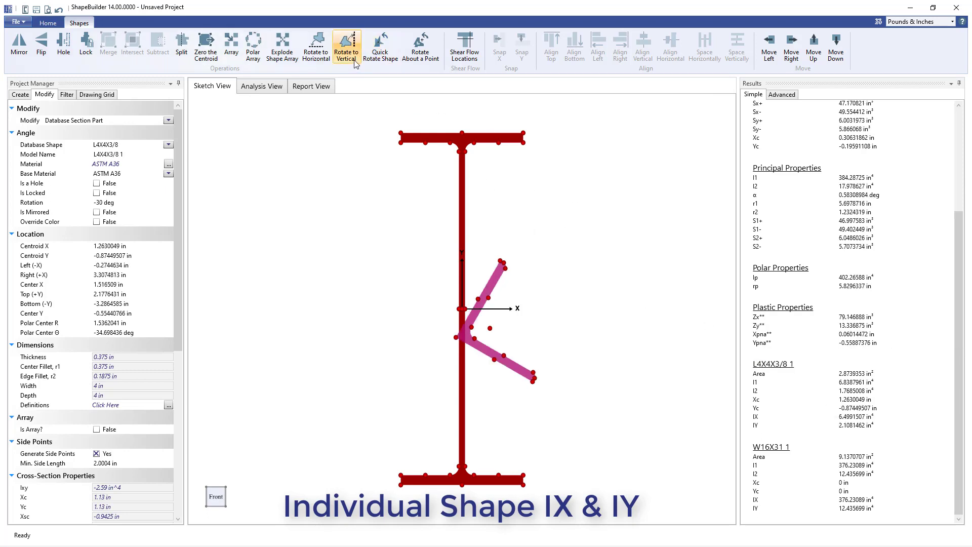
{"action": "left_click", "coordinate": [381, 47]}
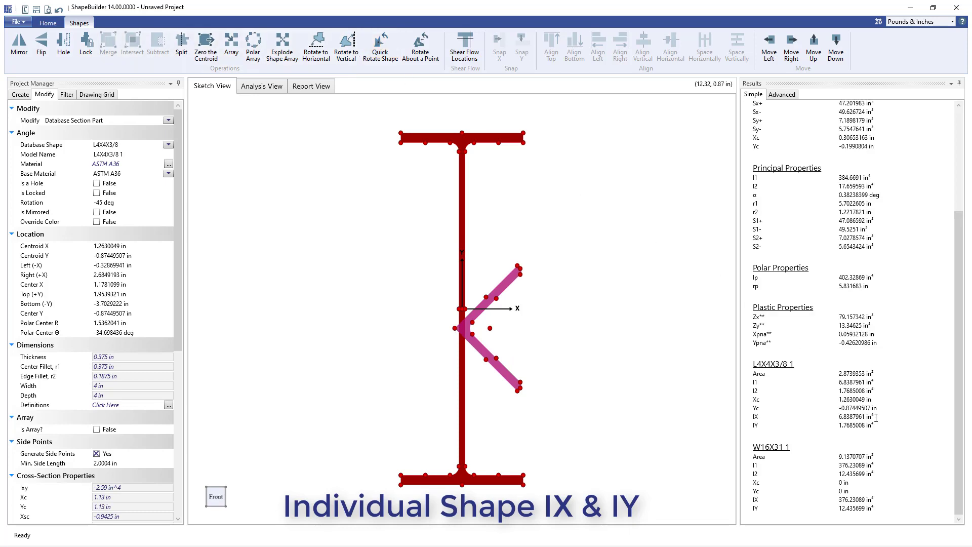
{"action": "mouse_move", "coordinate": [880, 428]}
{"action": "left_click_drag", "start_coordinate": [522, 272], "coordinate": [459, 308]}
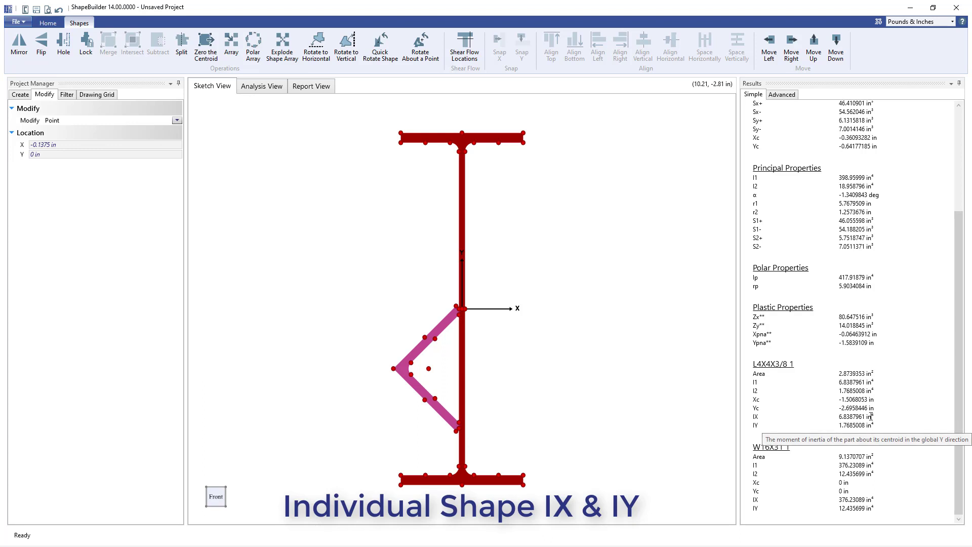
Add the Individual Part Properties table to the report
{"action": "left_click", "coordinate": [308, 89]}
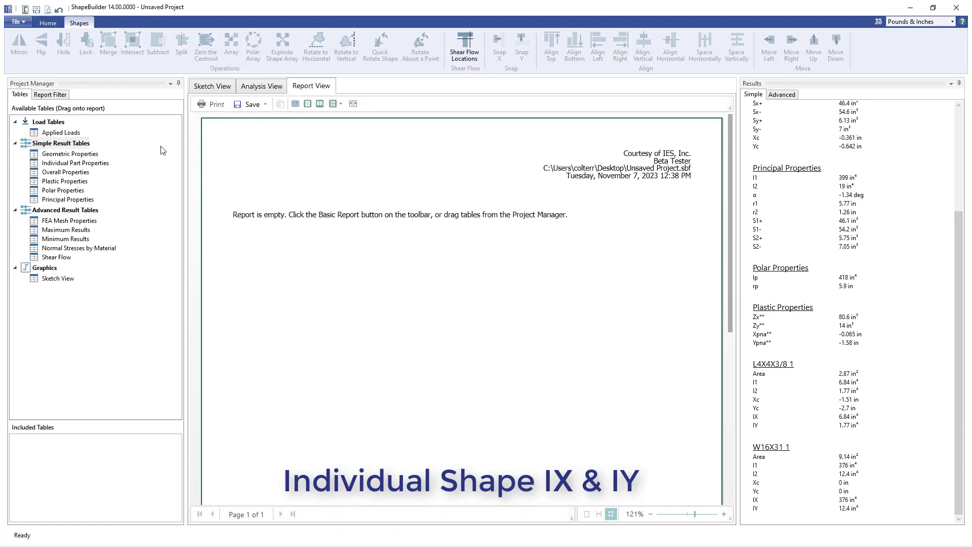
{"action": "double_click", "coordinate": [93, 163]}
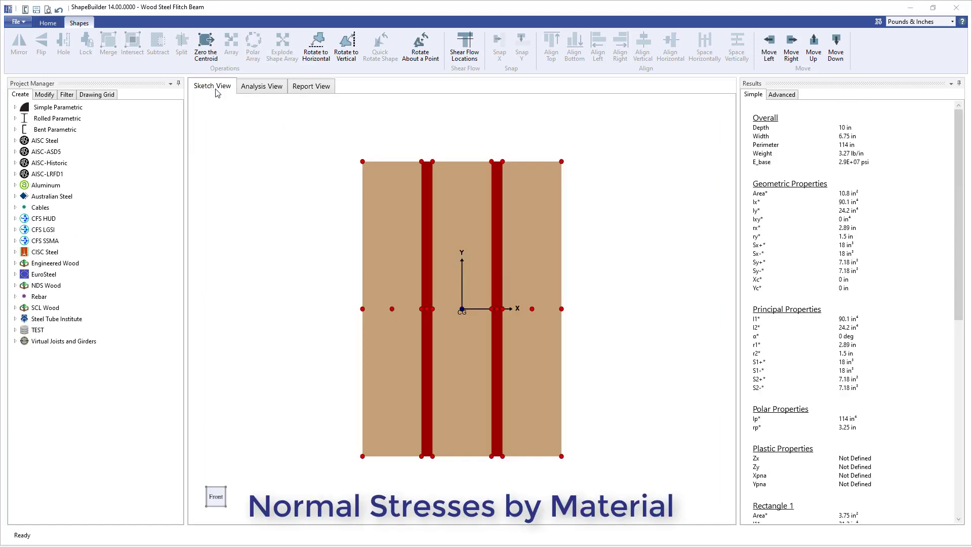
Inspect the materials of the three sawn lumber parts and the two steel plates in the flitch beam
{"action": "left_click", "coordinate": [393, 210]}
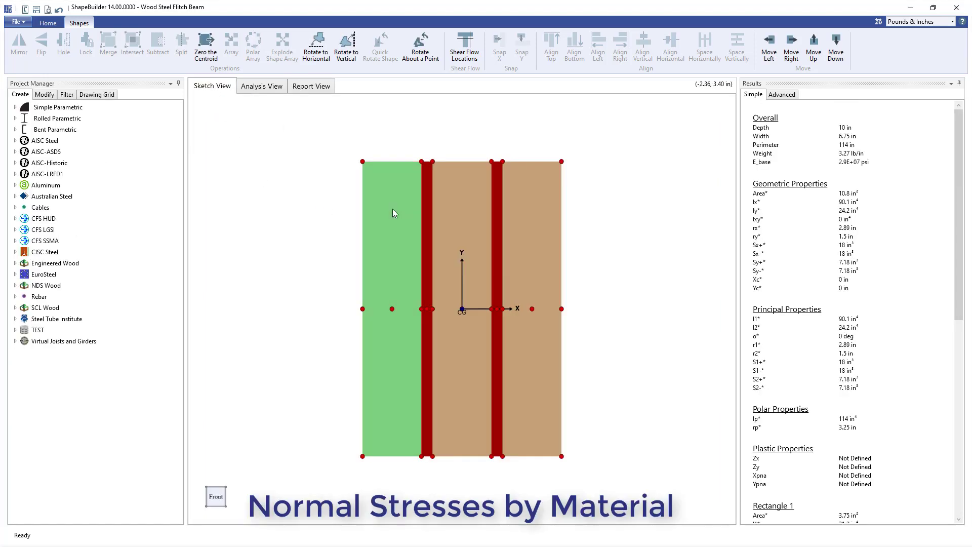
{"action": "double_click", "coordinate": [393, 209]}
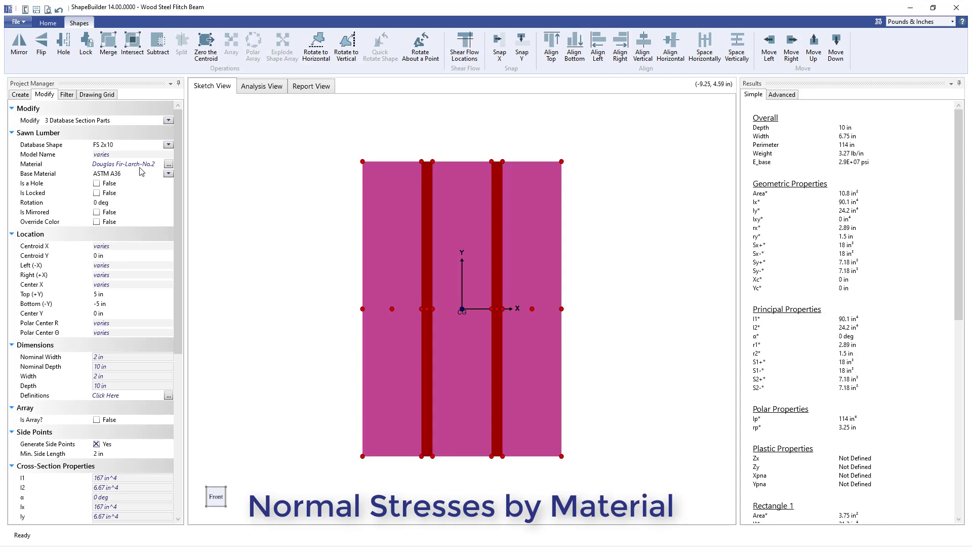
{"action": "double_click", "coordinate": [423, 216]}
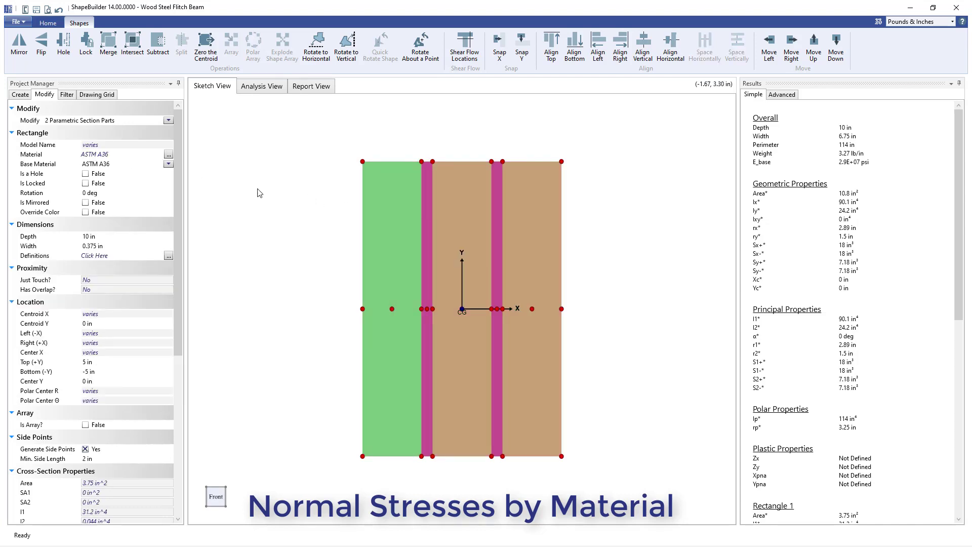
Examine the flitch beam's normal stress plot and its applied loads P, Ma and Mb in the analysis results
{"action": "left_click", "coordinate": [267, 87]}
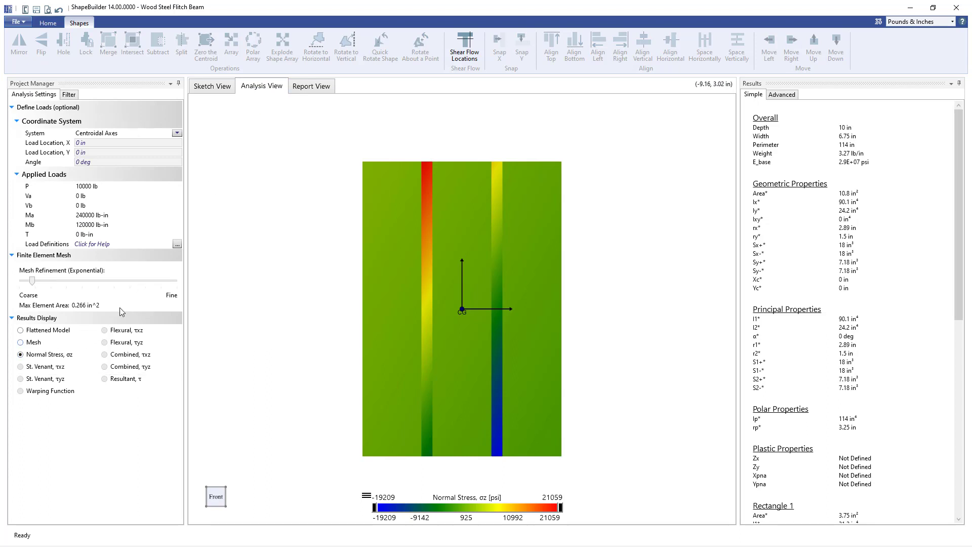
{"action": "left_click", "coordinate": [104, 187]}
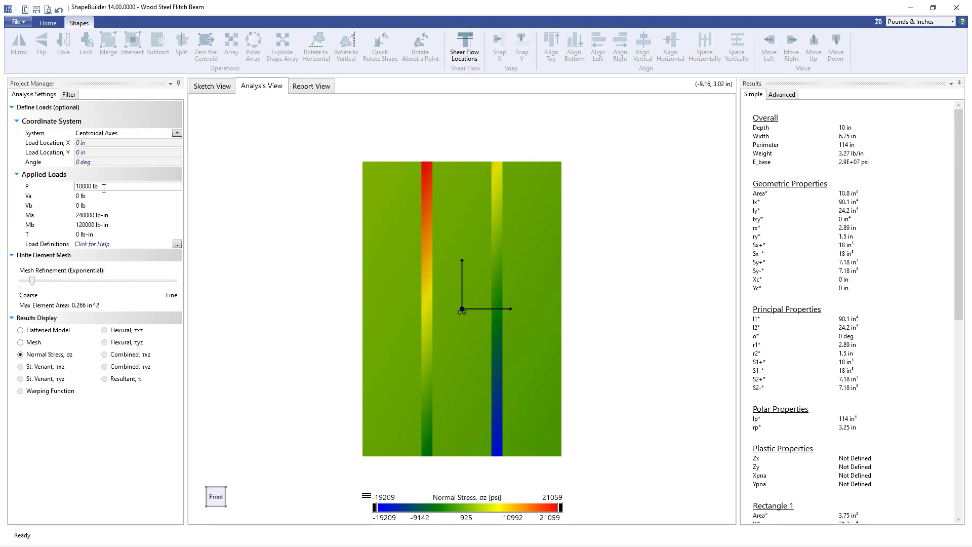
{"action": "left_click", "coordinate": [118, 225]}
{"action": "left_click", "coordinate": [121, 216]}
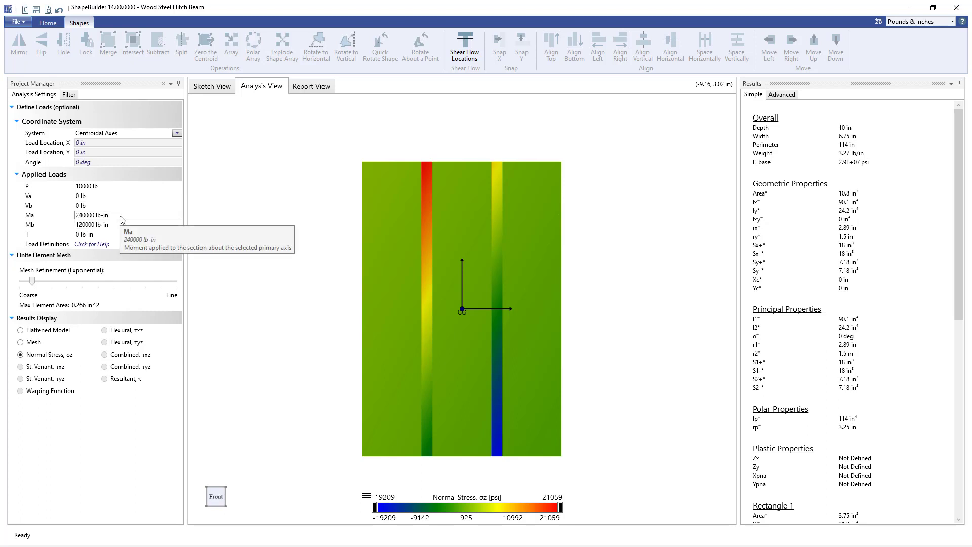
{"action": "key", "text": "Return"}
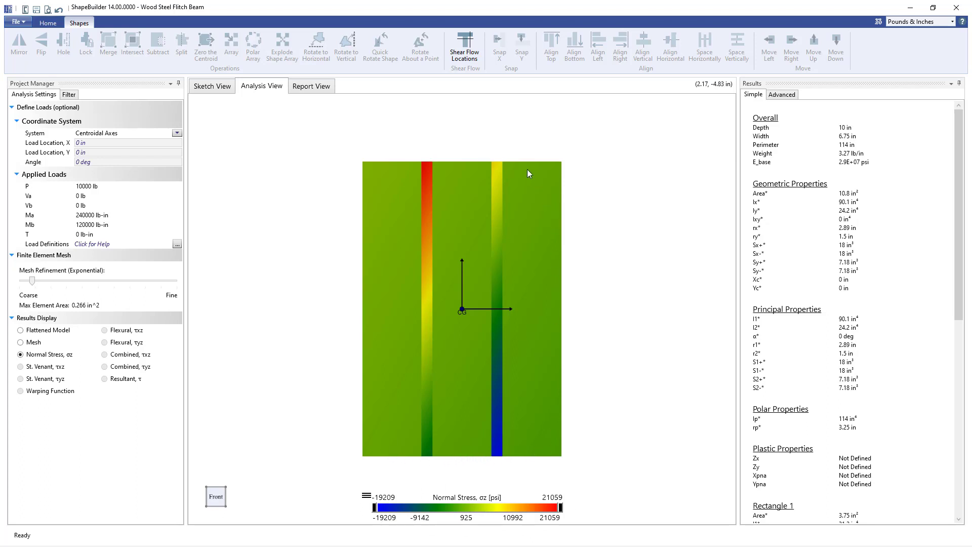
Add the Normal Stresses by Material table to the flitch beam's report
{"action": "left_click", "coordinate": [316, 96]}
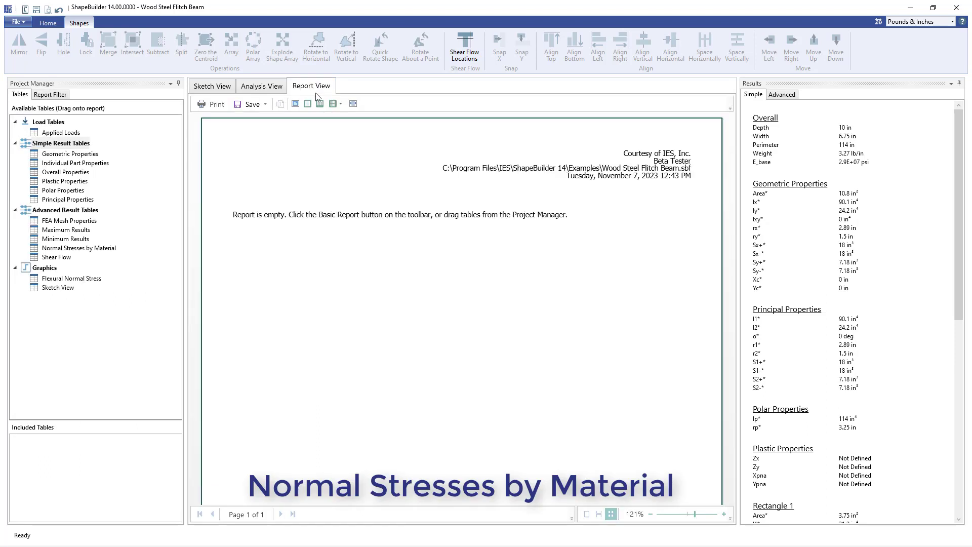
{"action": "double_click", "coordinate": [108, 248]}
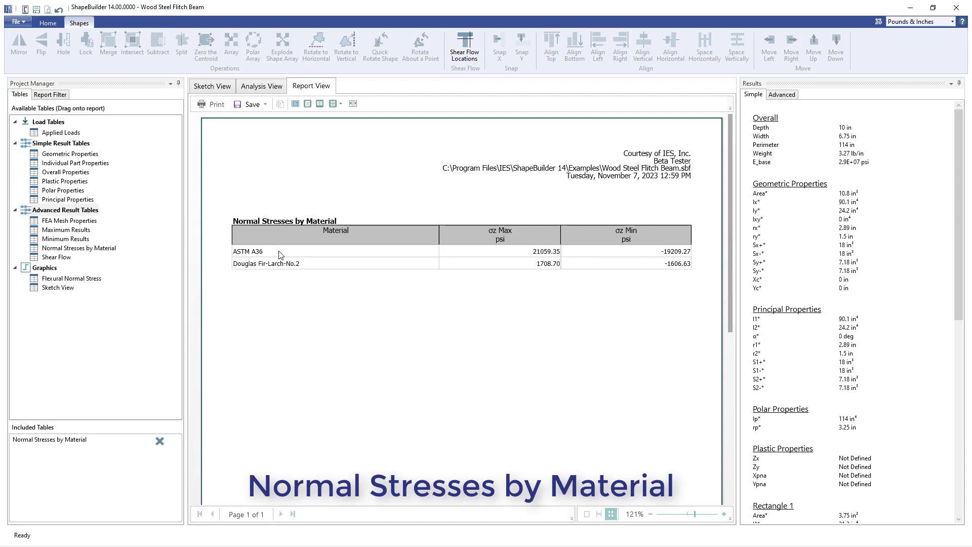
Run the script command ExportResults(), save the output as Results.txt in Downloads, and close the exported text file
{"action": "left_click", "coordinate": [213, 87]}
{"action": "left_click", "coordinate": [48, 24]}
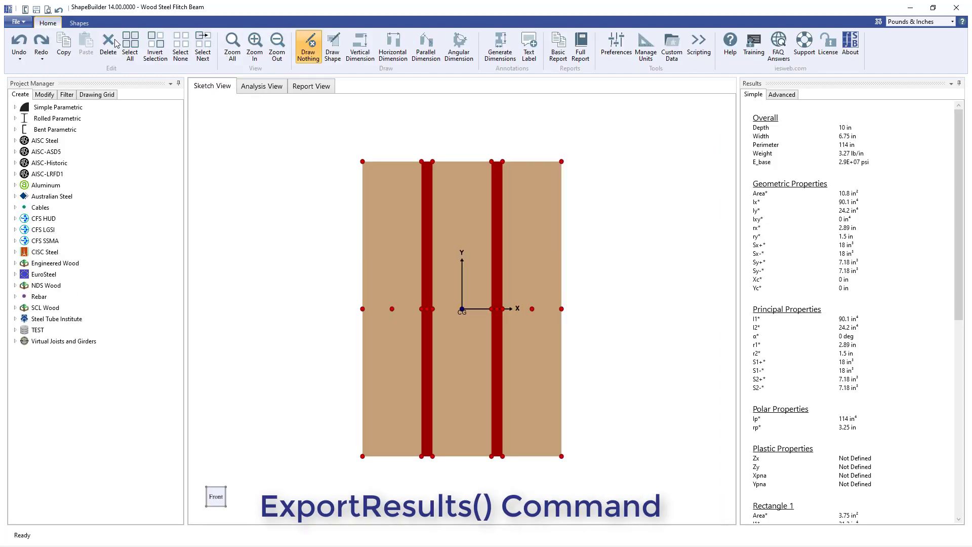
{"action": "left_click", "coordinate": [709, 53]}
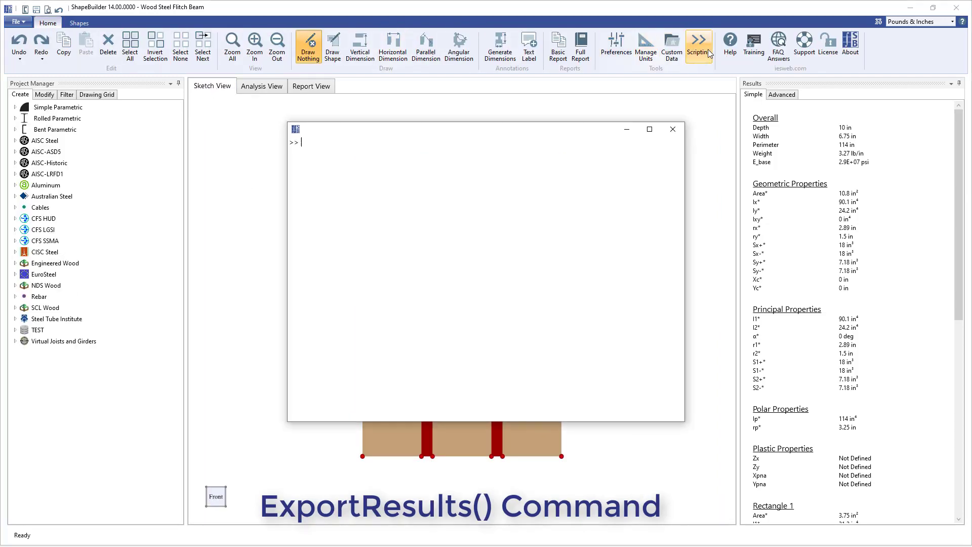
{"action": "type", "text": "ExportResults("}
{"action": "key", "text": "Return"}
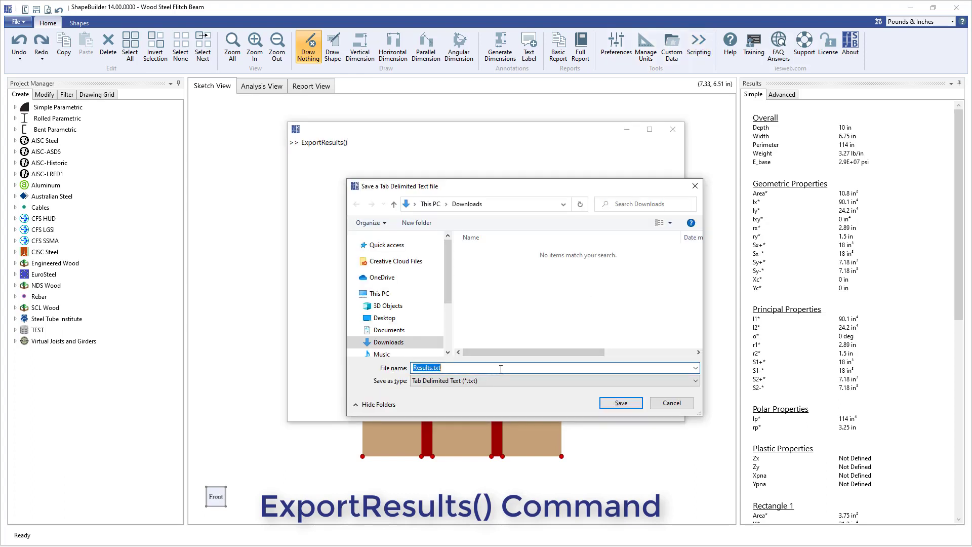
{"action": "left_click", "coordinate": [616, 403]}
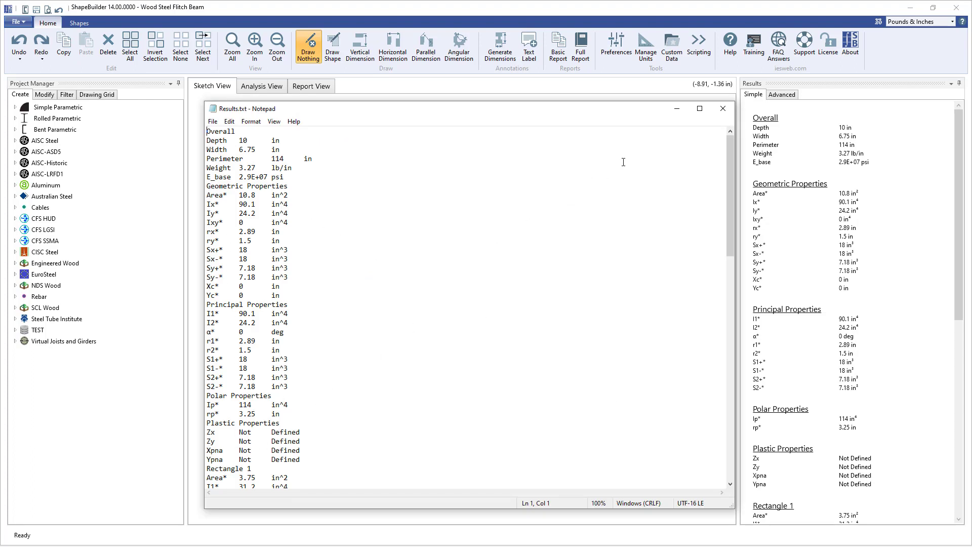
{"action": "left_click", "coordinate": [724, 108]}
Look up the Export Results option among the project's export commands, and close the scripting window
{"action": "left_click", "coordinate": [23, 24]}
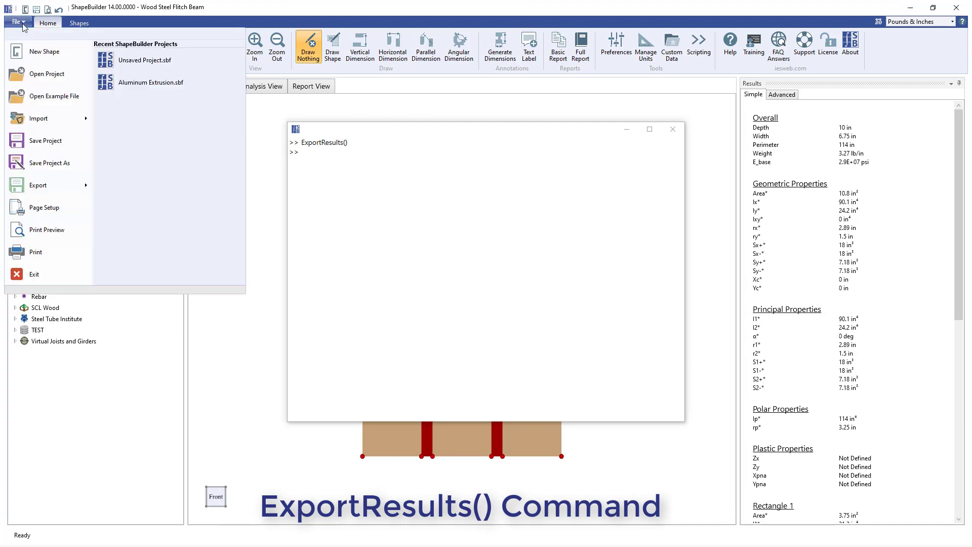
{"action": "mouse_move", "coordinate": [63, 189]}
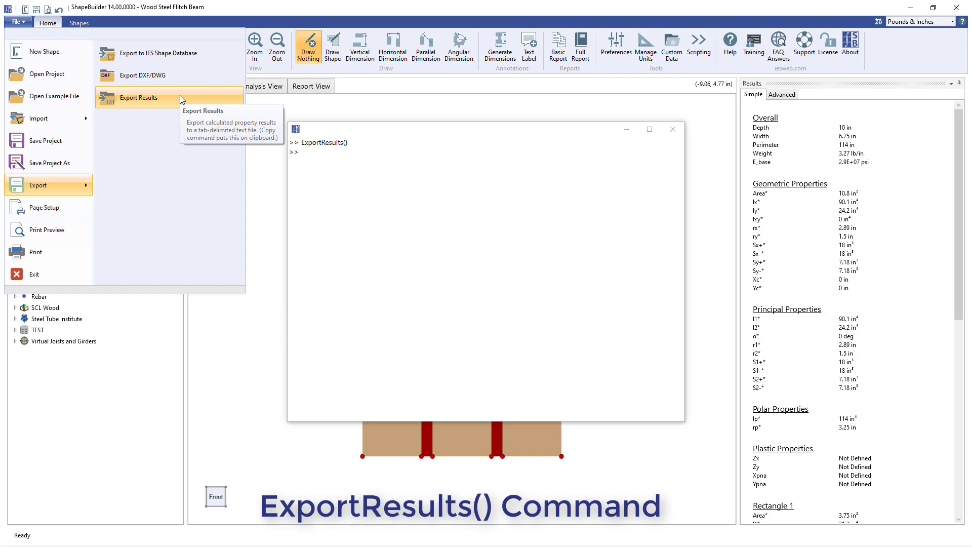
{"action": "left_click", "coordinate": [672, 131]}
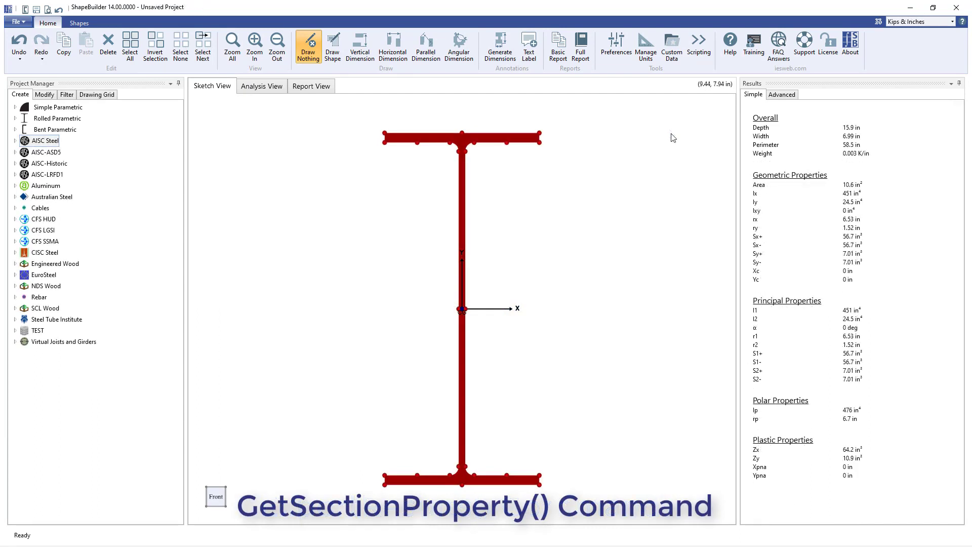
Query the I-section's material values in the scripting window with GetSectionProperty("E") and GetSectionProperty("Fy")
{"action": "left_click", "coordinate": [697, 51]}
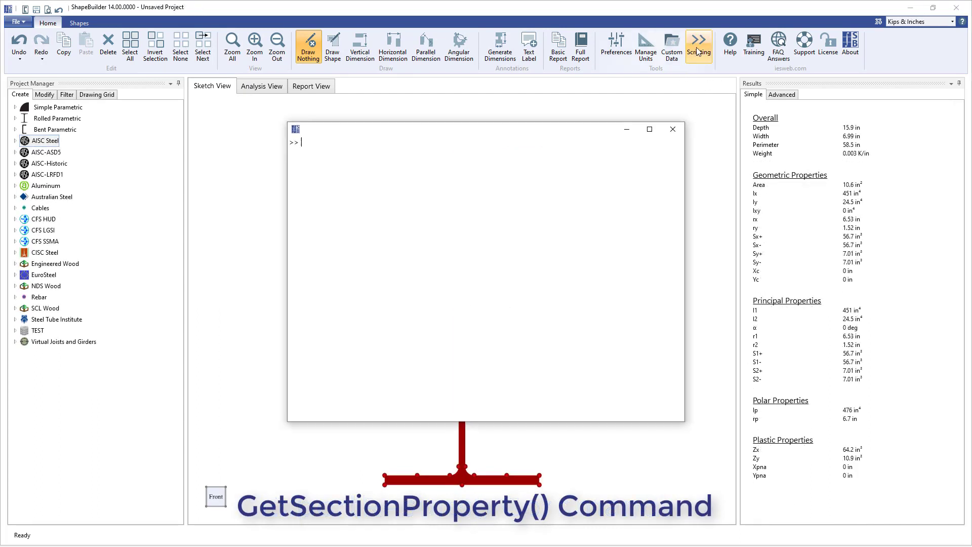
{"action": "type", "text": "GetSectionProperty(\"E"}
{"action": "key", "text": "Return"}
{"action": "key", "text": "Up"}
{"action": "key", "text": "BackSpace"}
{"action": "type", "text": "Fy"}
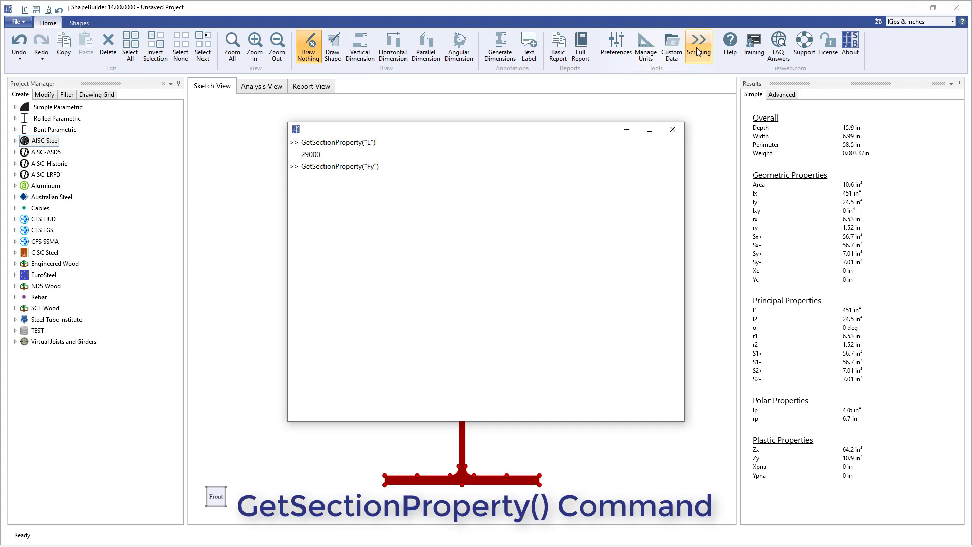
Define the script function double Fe(double lc) => Math.PI * Math.PI * GetSectionProperty("E") / Math.Pow(lc / GetSectionProperty("r2"), 2); and run Fe(120) and Fe(240)
{"action": "type", "text": "ouble Fe(double Ic) => Math.PI * Math.PI"}
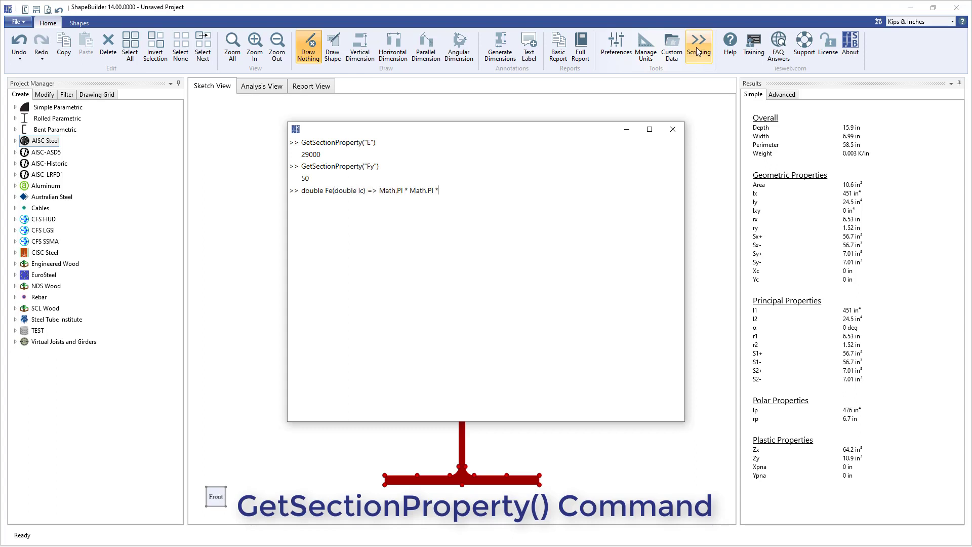
{"action": "type", "text": " * GetSectionProperty(\"E\") / Math.Pow(Ic / GetSectionProperty(\"r2\"), 2"}
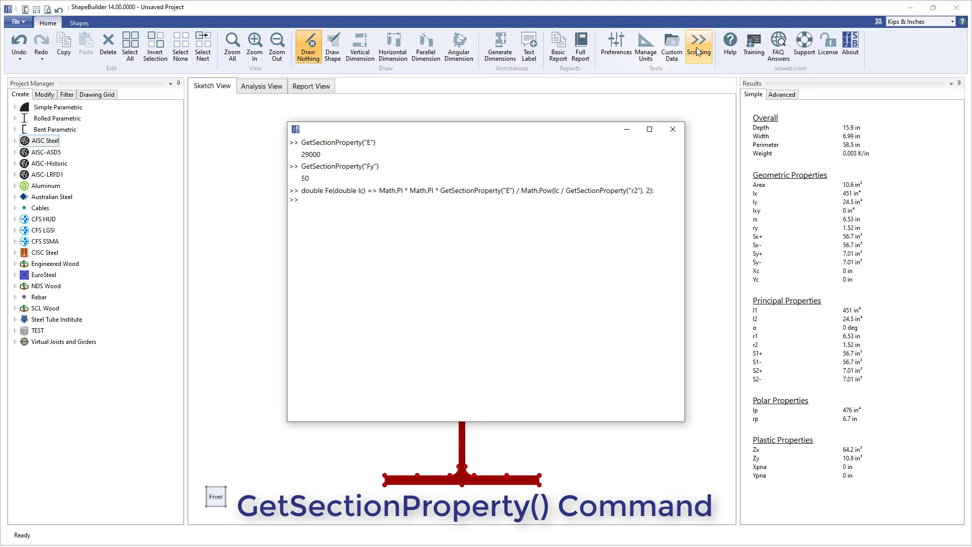
{"action": "type", "text": "120)"}
{"action": "key", "text": "Return"}
{"action": "key", "text": "Up"}
{"action": "key", "text": "Left"}
{"action": "key", "text": "Left"}
{"action": "key", "text": "BackSpace"}
{"action": "key", "text": "BackSpace"}
{"action": "type", "text": "24"}
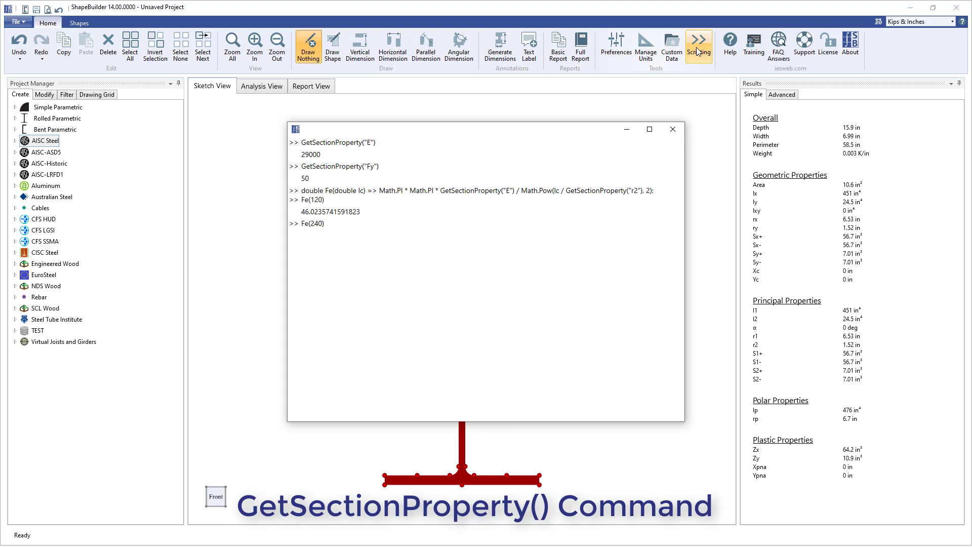
{"action": "key", "text": "Return"}
Open the script help with Help(), examine the Buckling Equations example script, and close the help window
{"action": "type", "text": "Help()"}
{"action": "key", "text": "Return"}
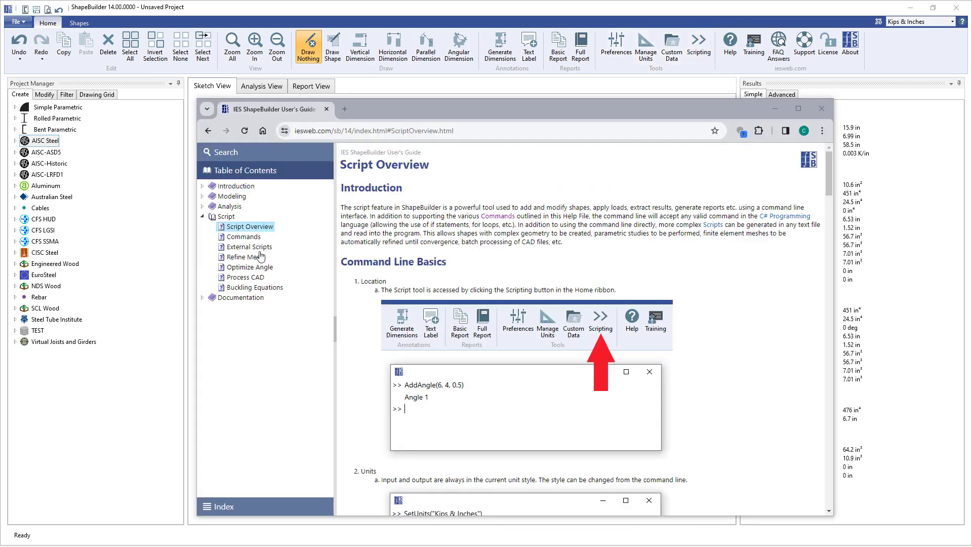
{"action": "left_click", "coordinate": [250, 287]}
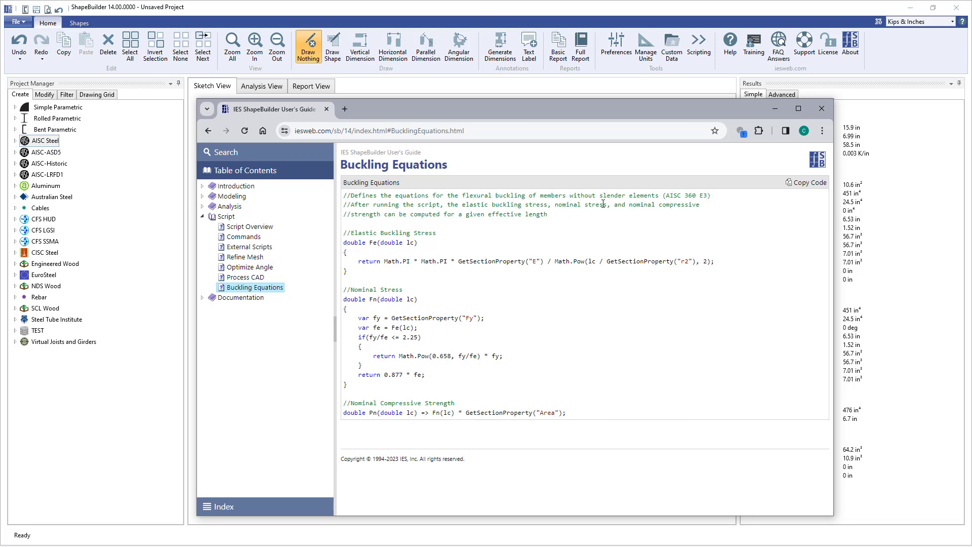
{"action": "left_click", "coordinate": [821, 109]}
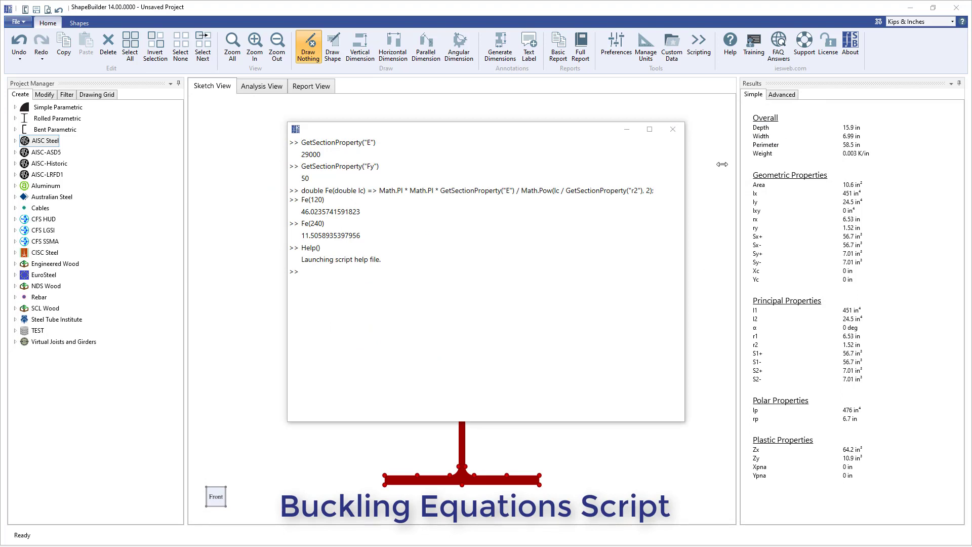
Load the script file BucklingEquations.txt from Downloads with the Browse command
{"action": "type", "text": "Bro"}
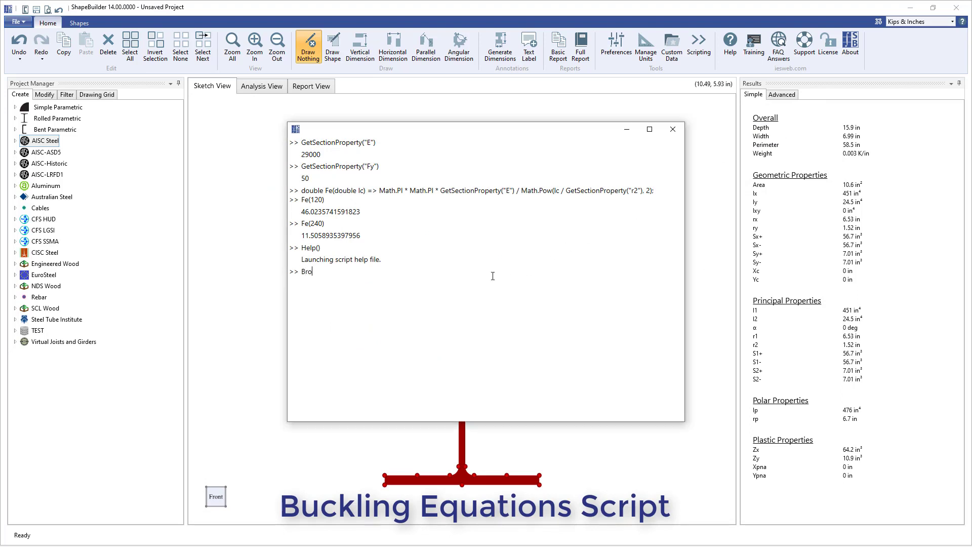
{"action": "type", "text": "wse()"}
{"action": "key", "text": "Return"}
{"action": "left_click", "coordinate": [465, 226]}
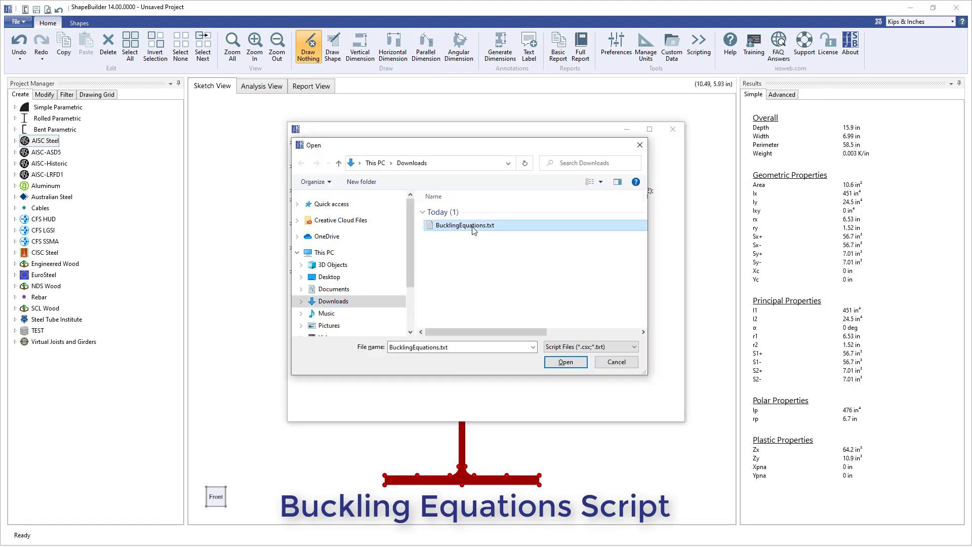
{"action": "left_click", "coordinate": [565, 363]}
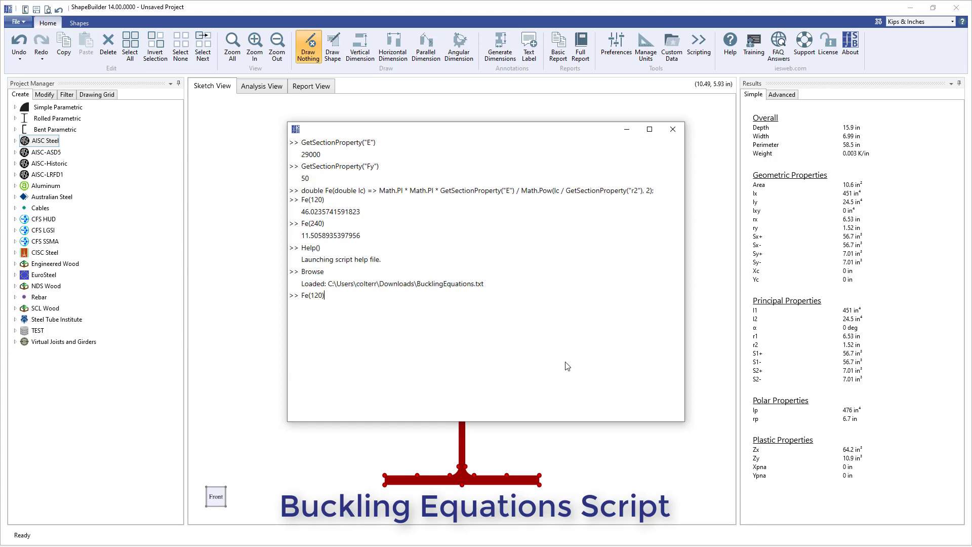
Run Fe(120), Fn(120) and Pn(120) from the loaded buckling script, and close the scripting window
{"action": "key", "text": "Return"}
{"action": "type", "text": "Fn(120)"}
{"action": "key", "text": "Return"}
{"action": "type", "text": "Pn(120)"}
{"action": "key", "text": "Return"}
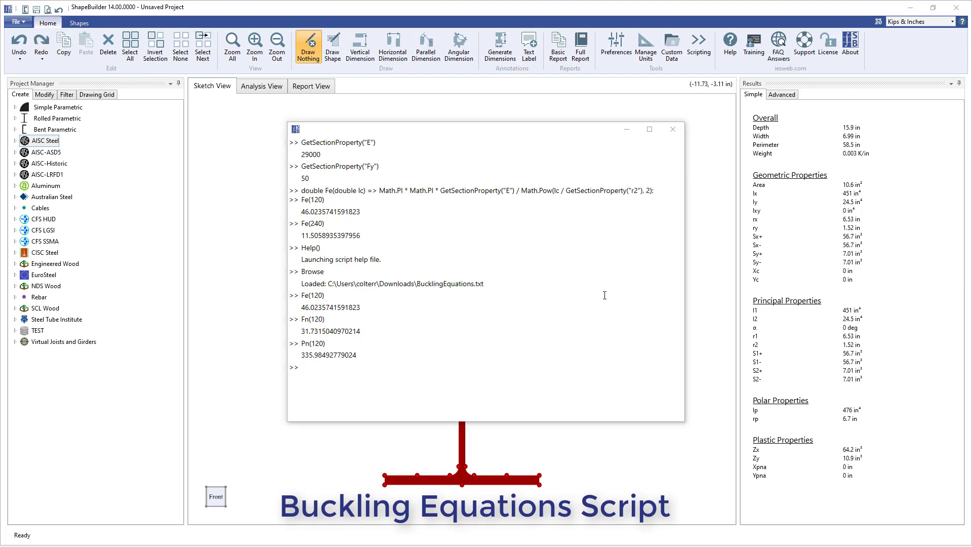
{"action": "left_click", "coordinate": [673, 129]}
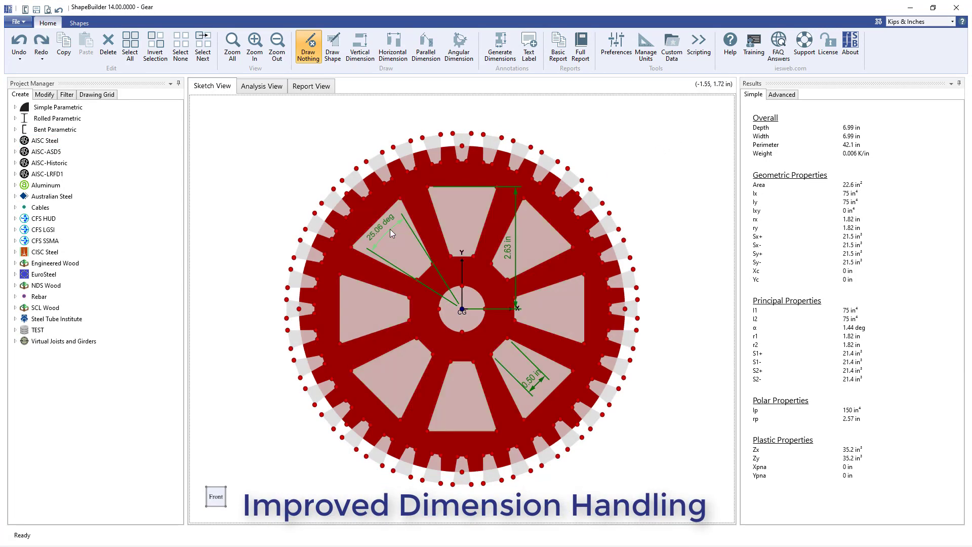
Move the gear's angular, vertical and parallel dimensions outward so they sit outside the gear's outline
{"action": "left_click_drag", "start_coordinate": [390, 229], "coordinate": [315, 168]}
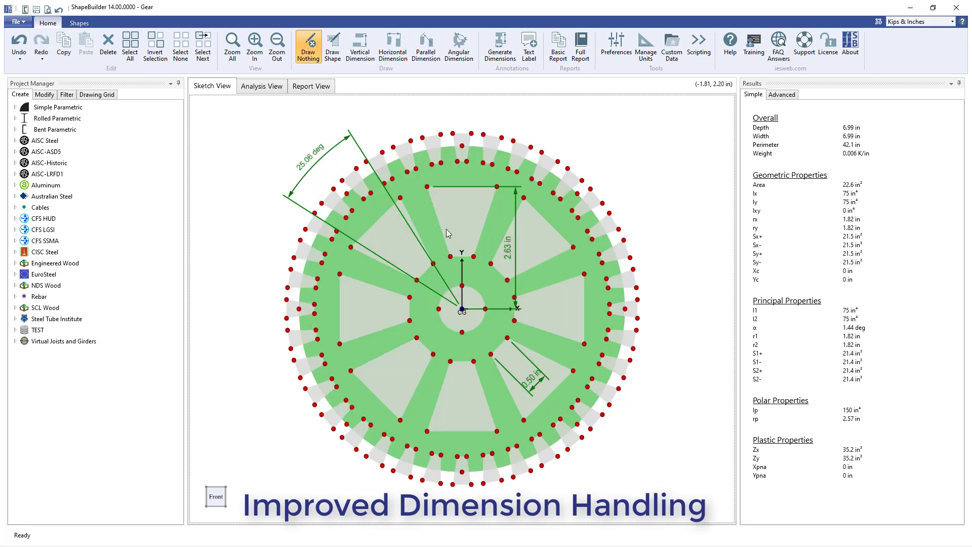
{"action": "left_click_drag", "start_coordinate": [516, 238], "coordinate": [683, 245]}
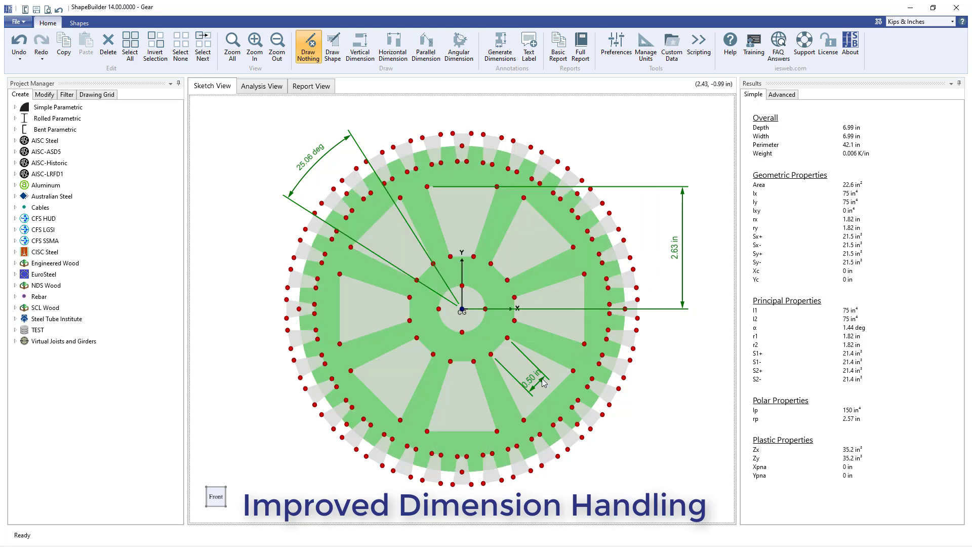
{"action": "left_click_drag", "start_coordinate": [543, 378], "coordinate": [623, 466]}
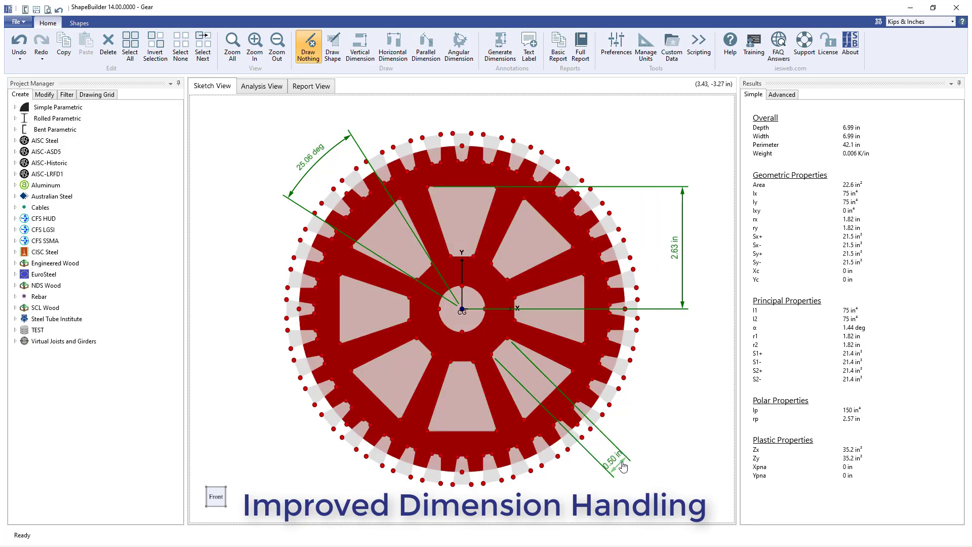